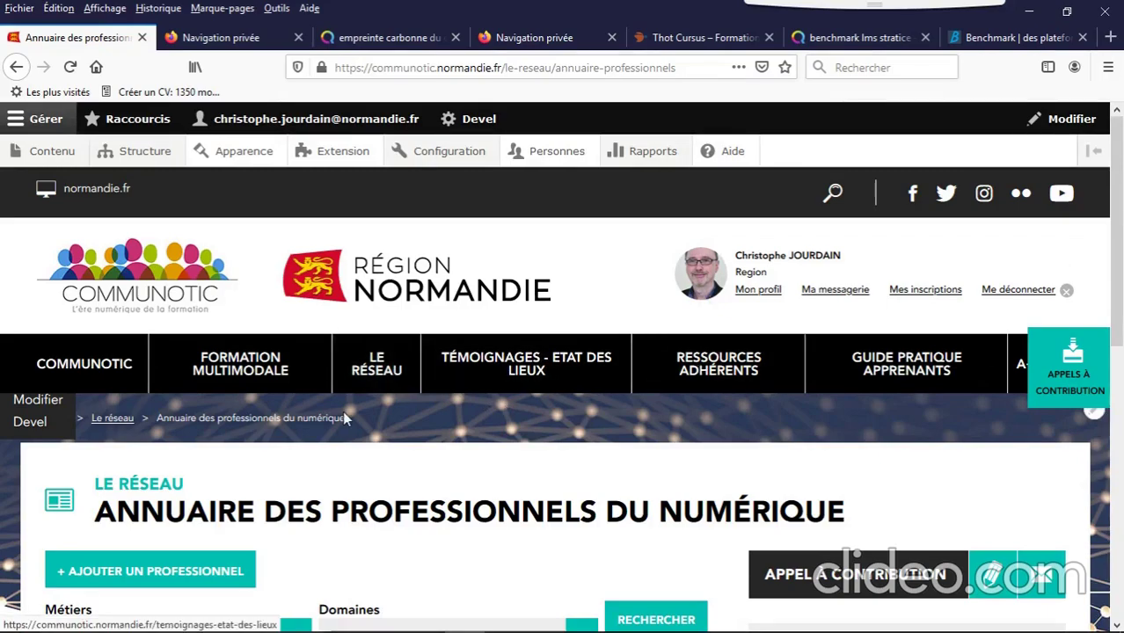
# Step: Open the Les + Communotic page from LE RÉSEAU, listing the Thot Cursus subscription and platform benchmark
pyautogui.click(380, 374)
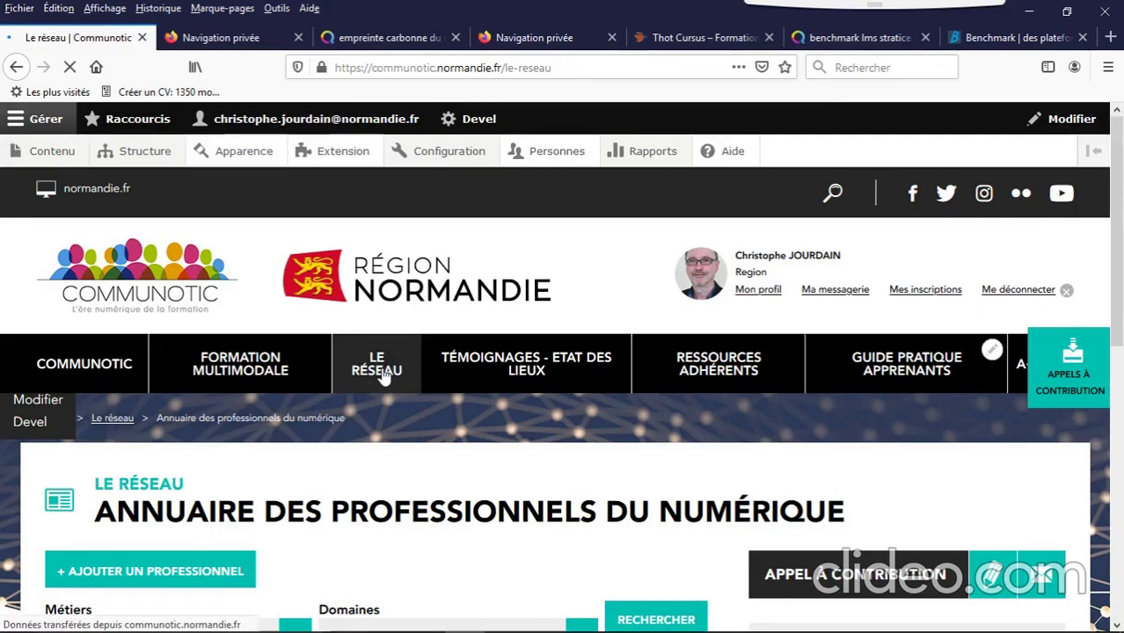
pyautogui.scroll(-3, 384, 377)
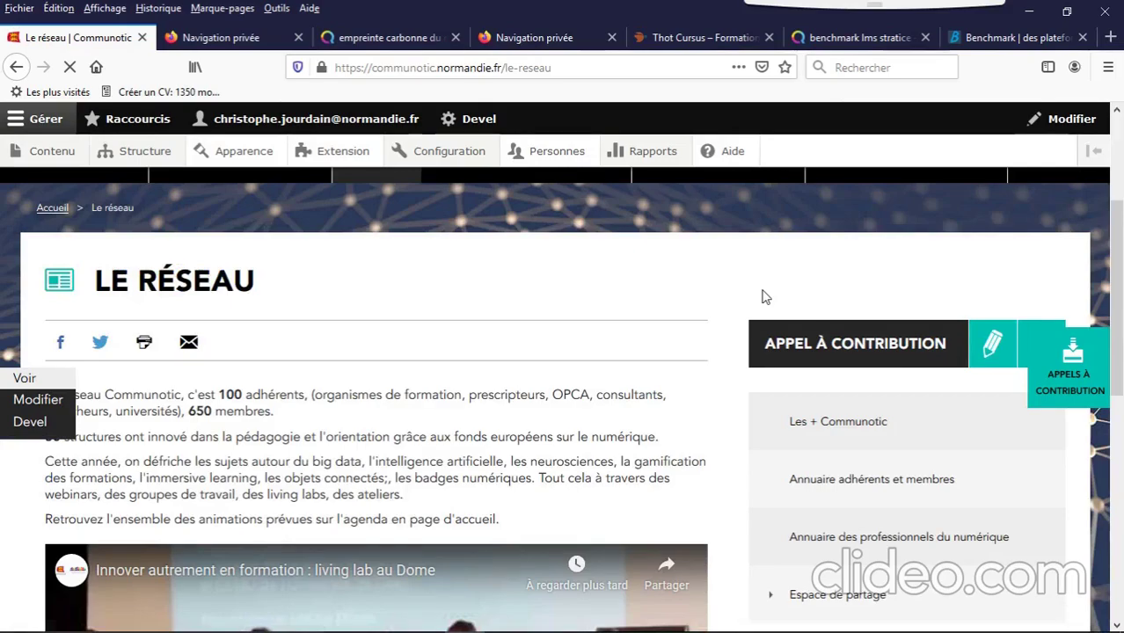
pyautogui.scroll(-3, 885, 224)
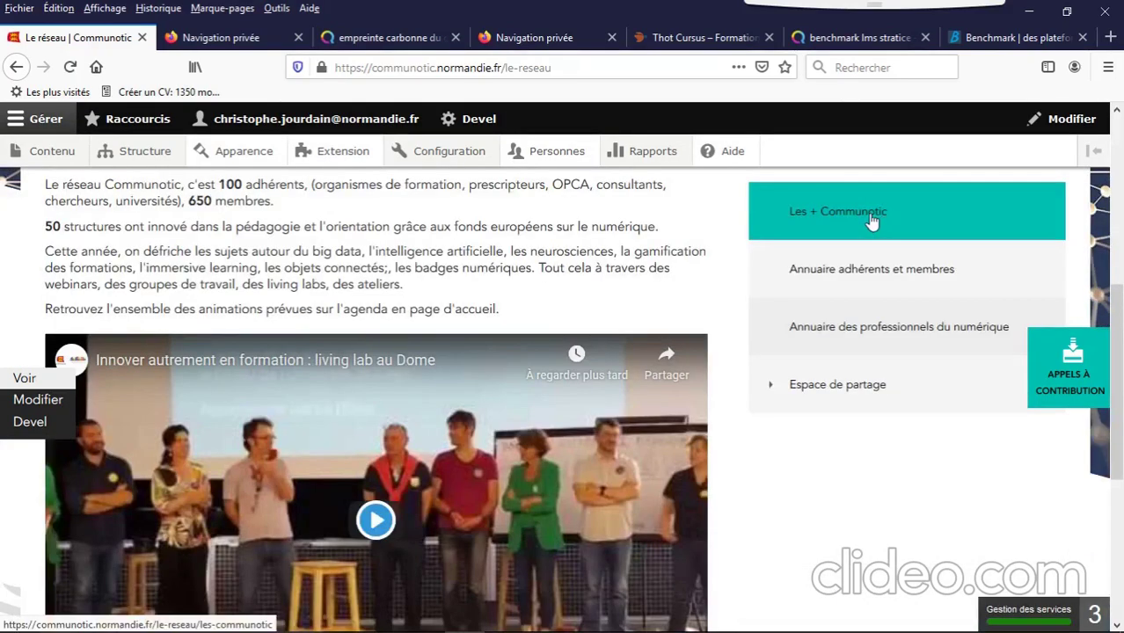
pyautogui.click(842, 220)
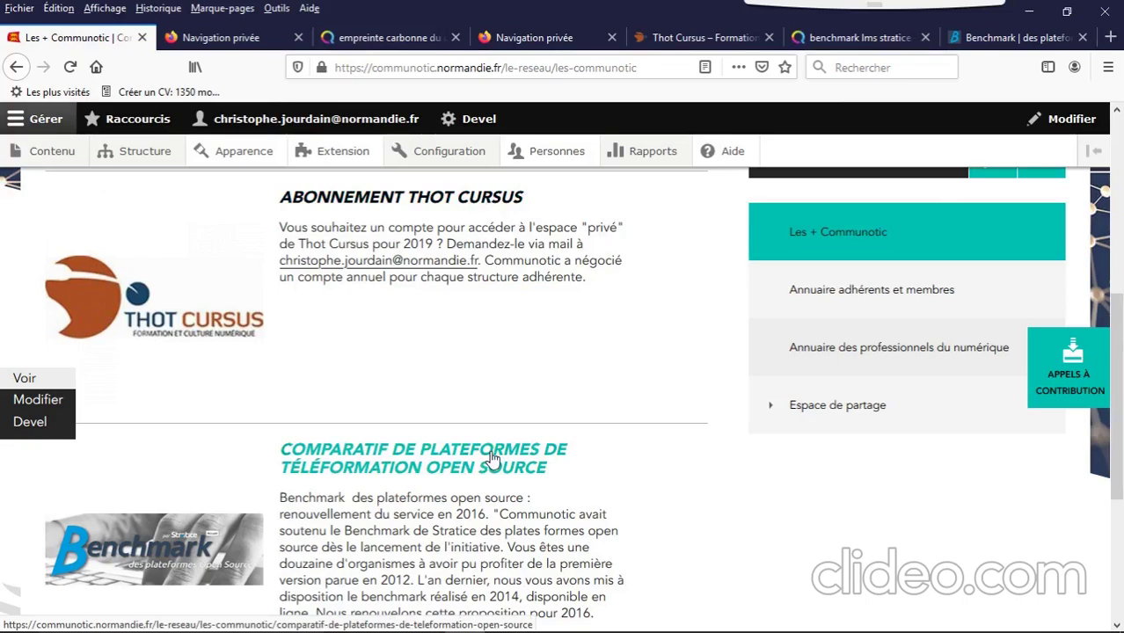
# Step: Browse the Annuaire adhérents et membres directory, then follow the digital professionals directory link
pyautogui.click(872, 299)
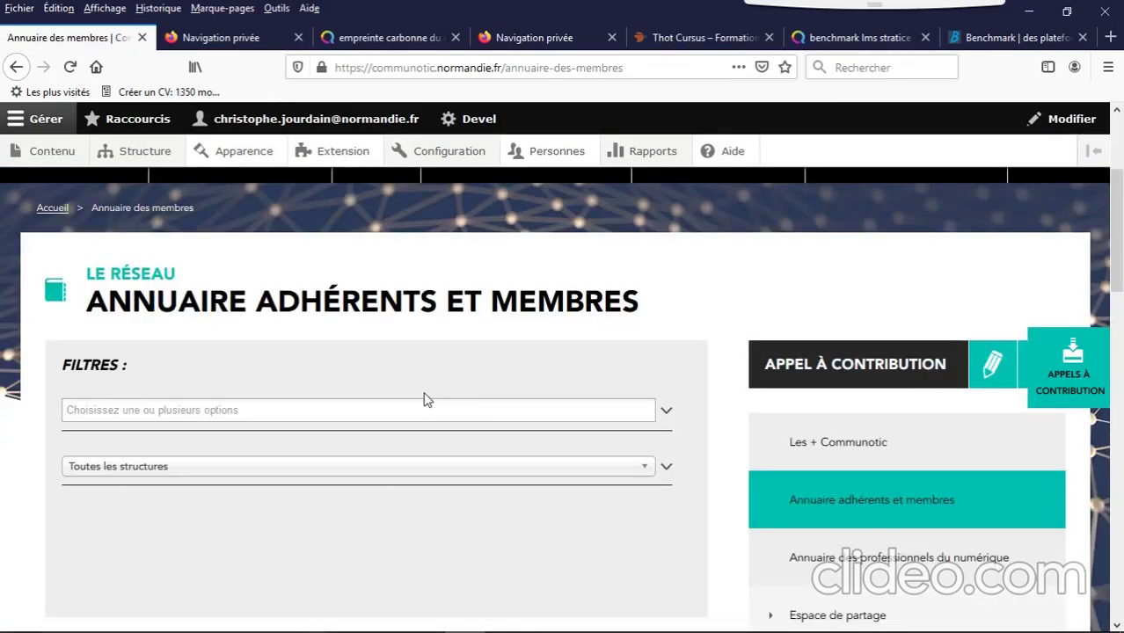
pyautogui.scroll(-4, 424, 399)
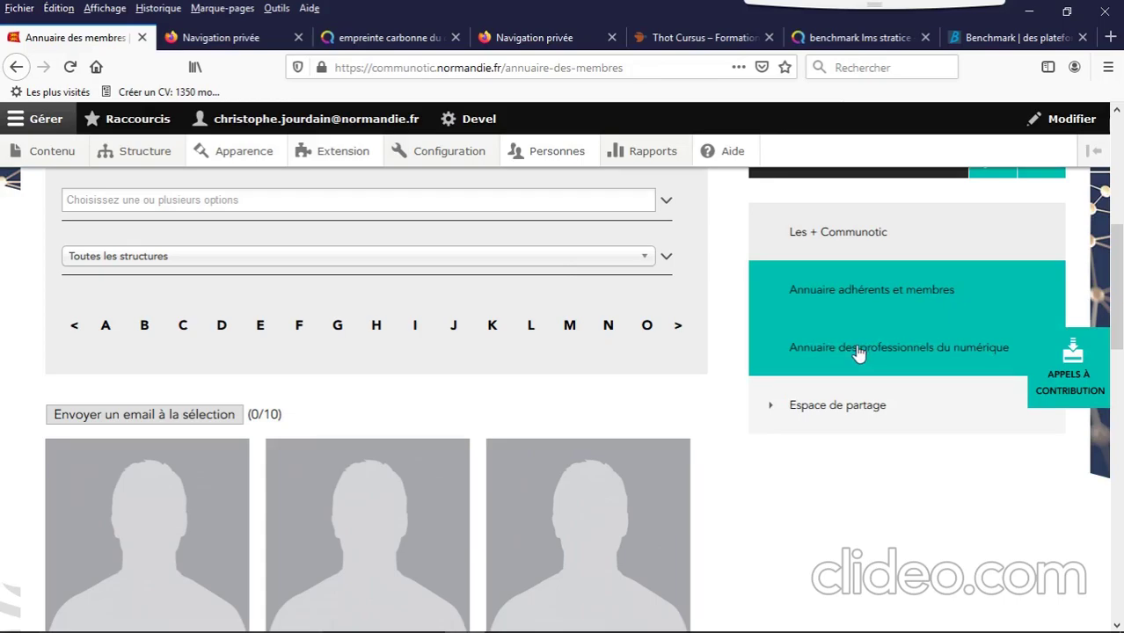
pyautogui.click(859, 351)
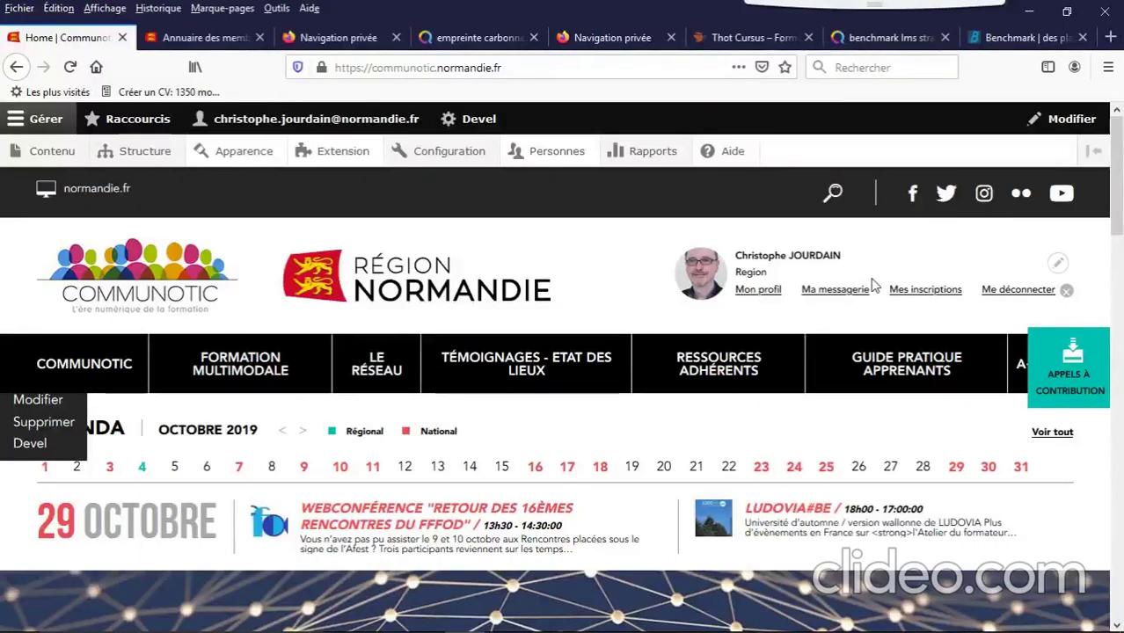
# Step: Open the Messagerie inbox from the home page Messages block and review its two received messages
pyautogui.moveTo(1121, 201); pyautogui.dragTo(1121, 453)
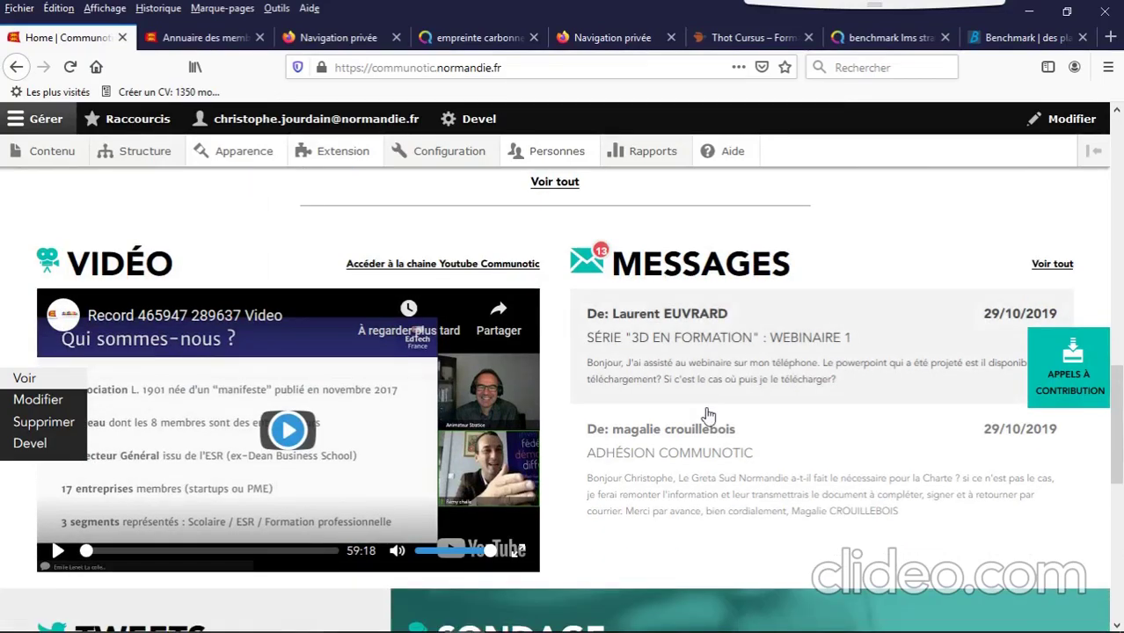
pyautogui.click(1053, 264)
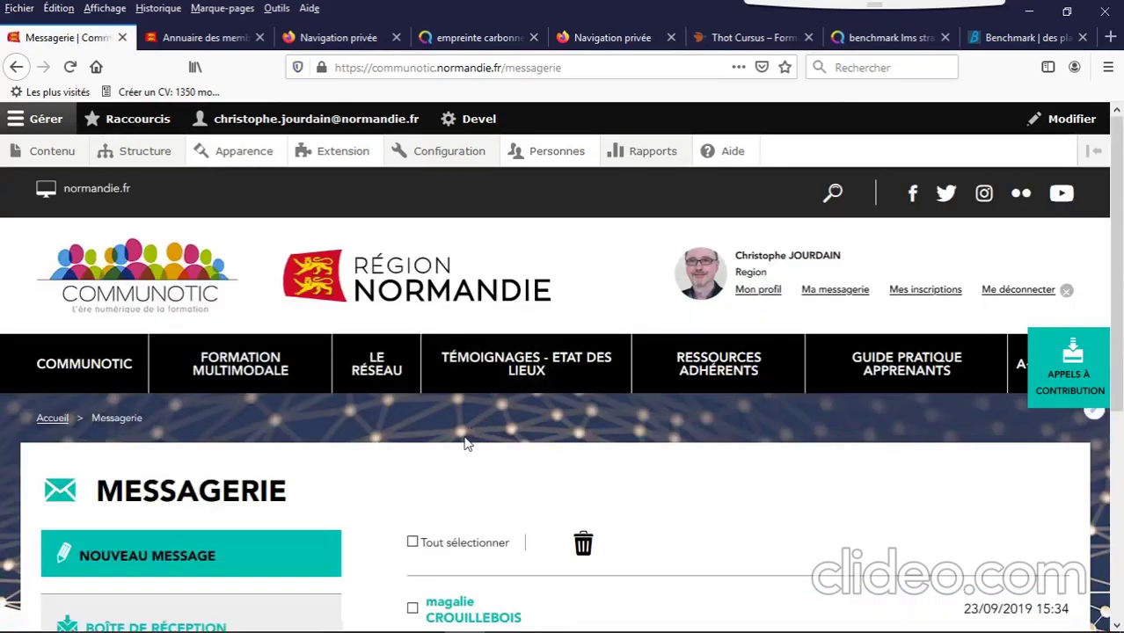
pyautogui.scroll(-2, 466, 444)
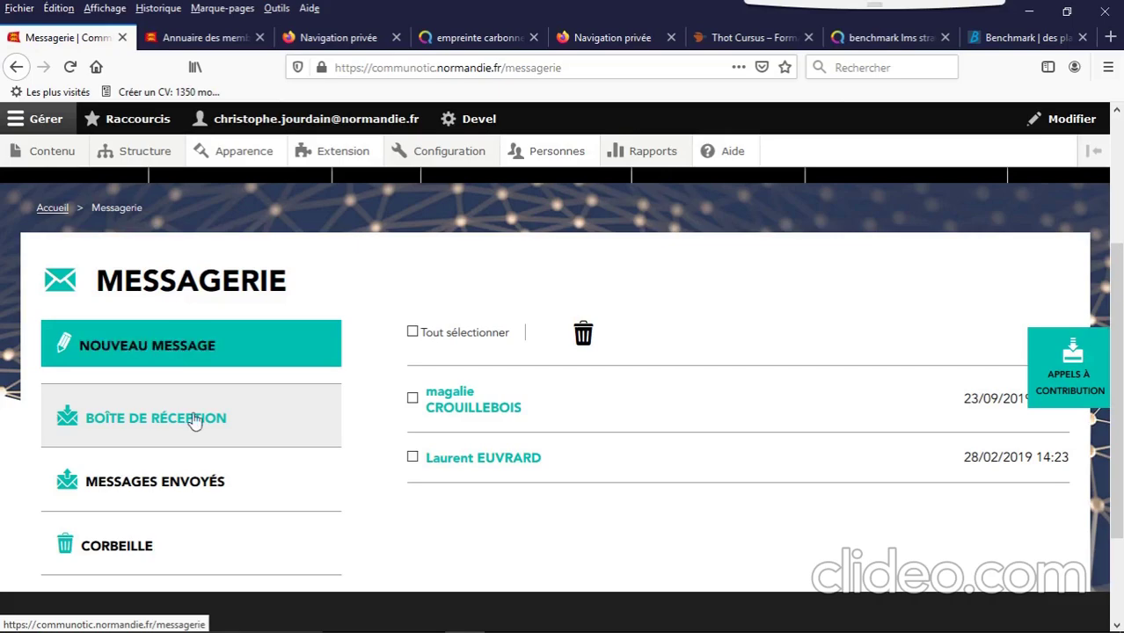
pyautogui.scroll(-2, 196, 421)
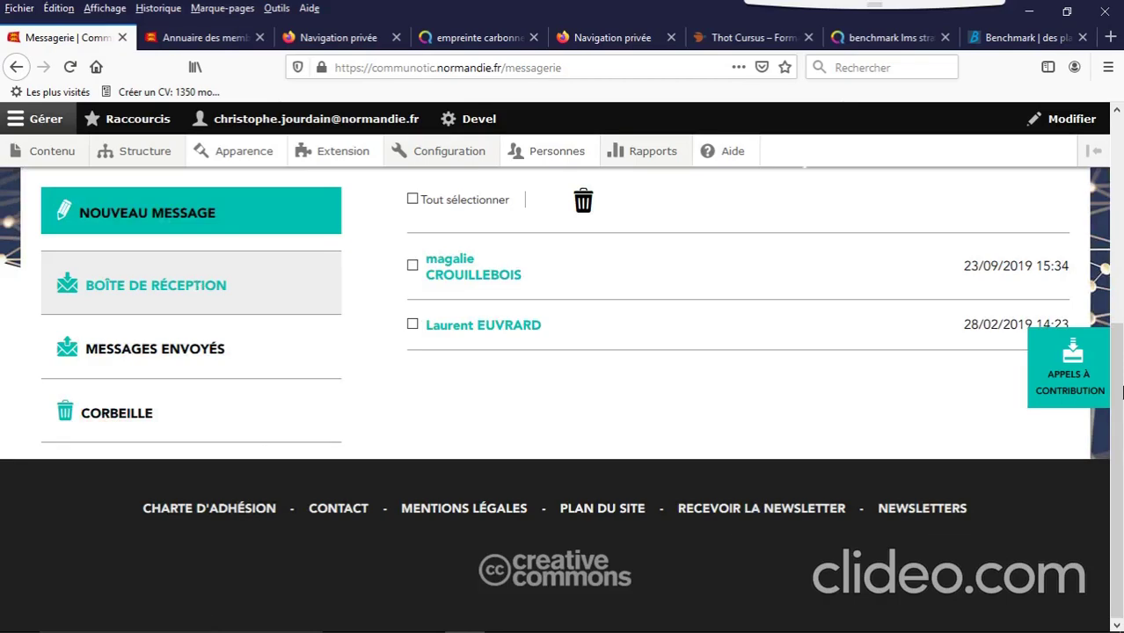
# Step: Start a new message to 'Une ou plusieurs personnes', picking one member from the Destinataire suggestions
pyautogui.scroll(1, 1122, 392)
pyautogui.click(184, 281)
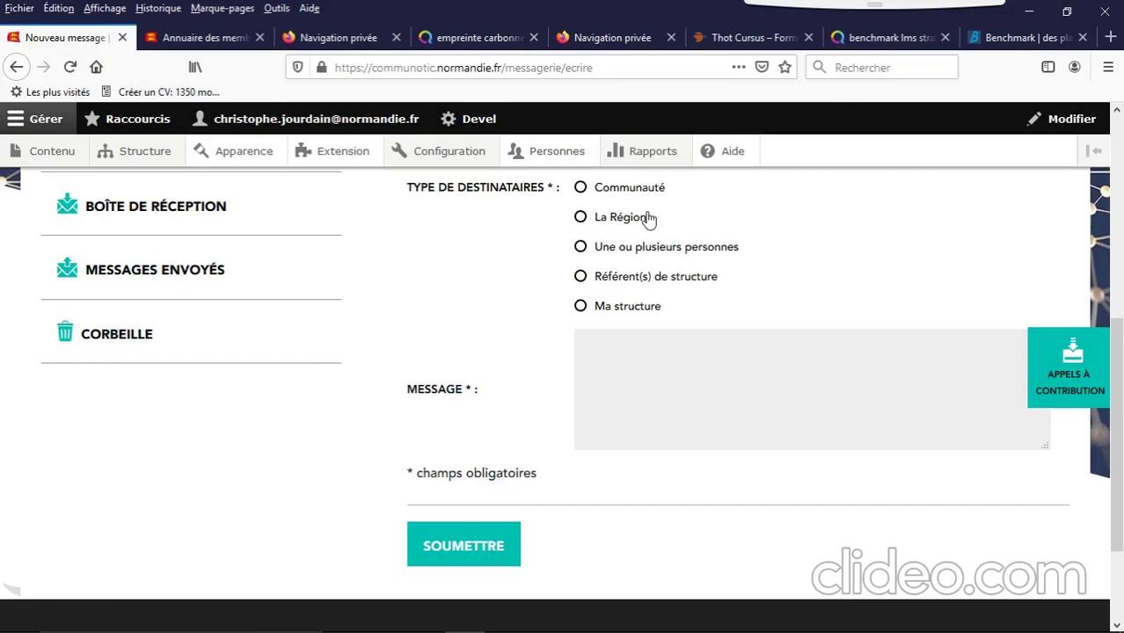
pyautogui.click(649, 248)
pyautogui.click(636, 343)
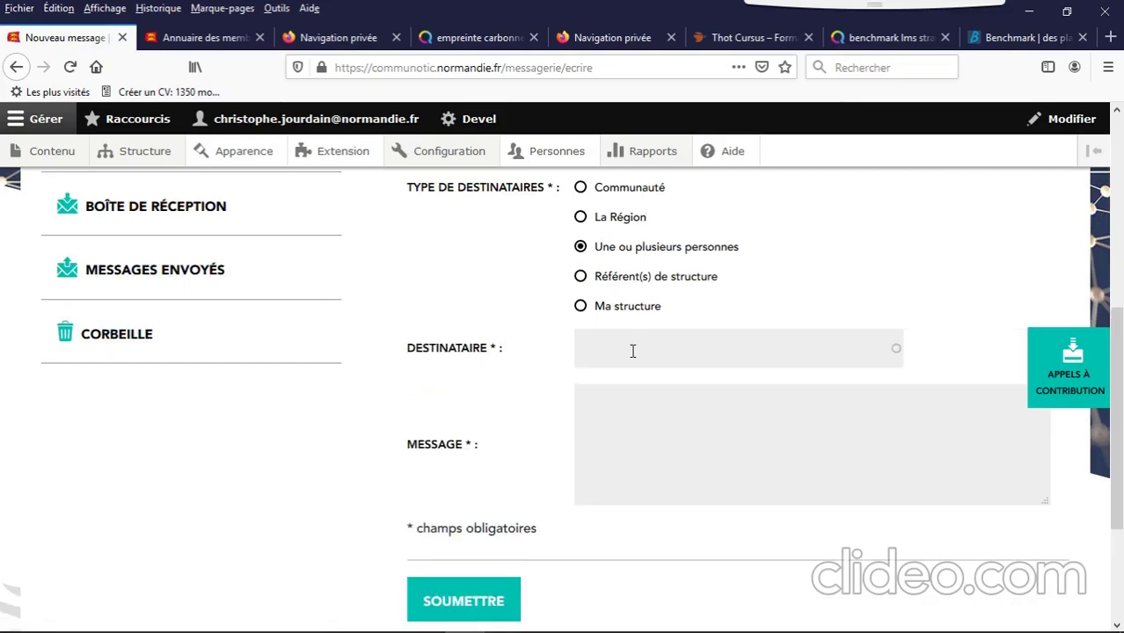
pyautogui.write('jou')
pyautogui.click(632, 383)
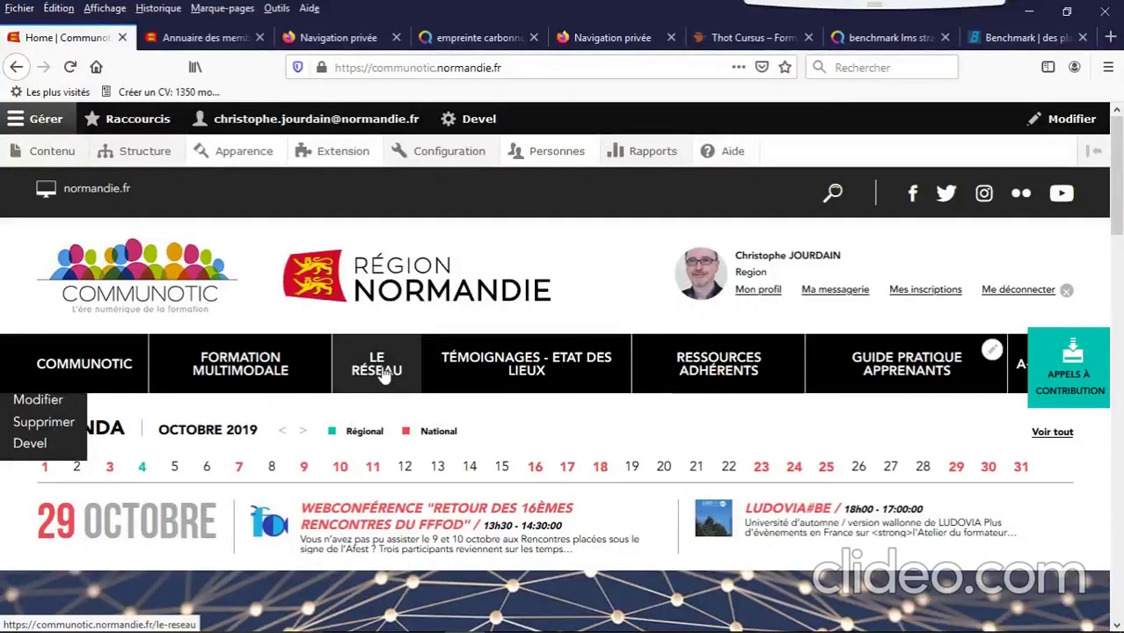
# Step: In the members directory, choose Suite Scenari in the competence filter dropdown
pyautogui.click(384, 373)
pyautogui.scroll(-3, 681, 419)
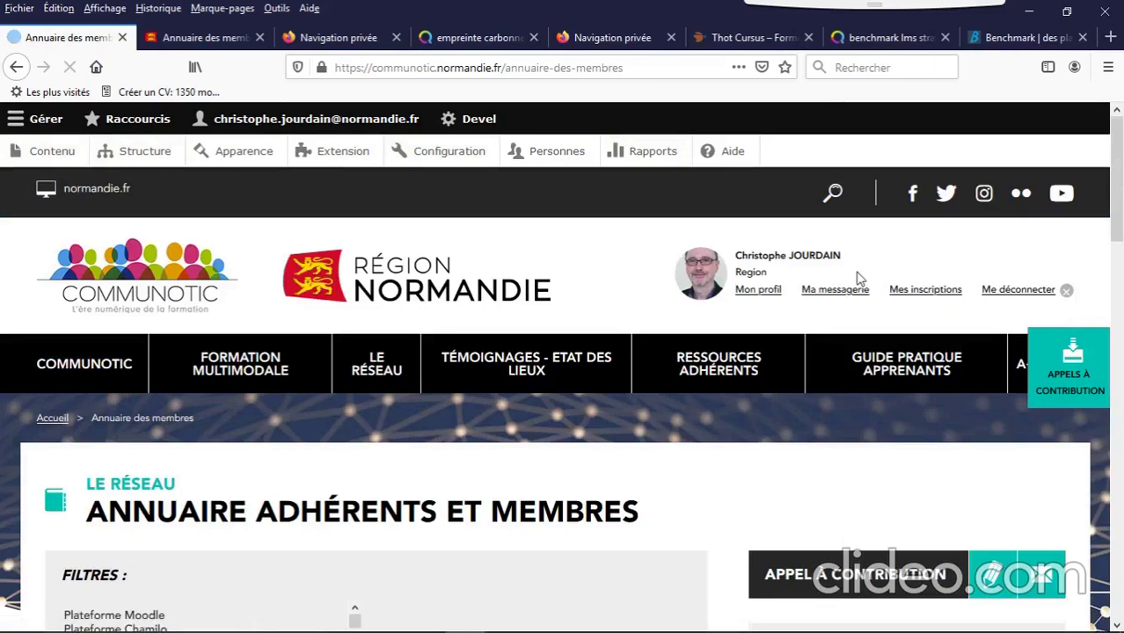
pyautogui.scroll(-5, 485, 382)
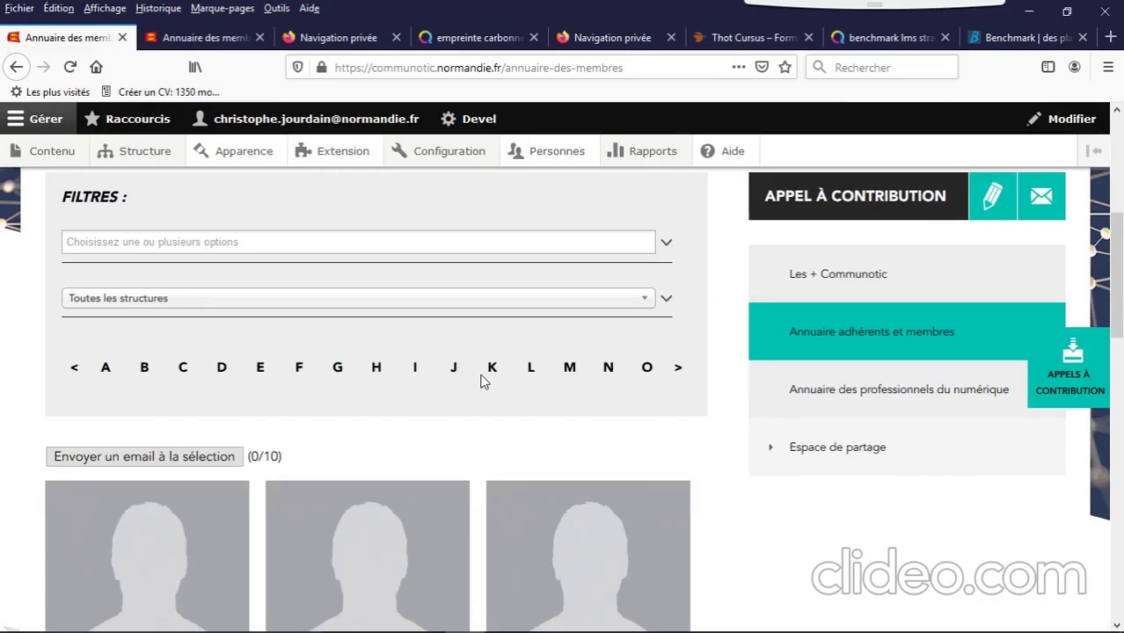
pyautogui.scroll(1, 481, 381)
pyautogui.click(517, 282)
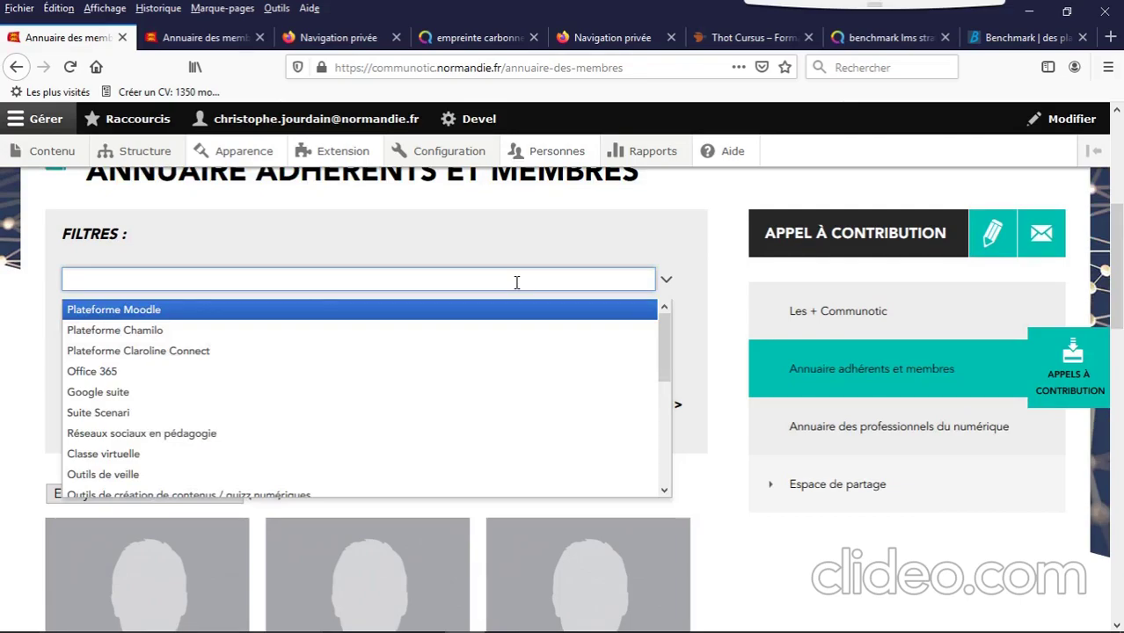
pyautogui.moveTo(666, 373)
pyautogui.mouseDown()
pyautogui.moveTo(668, 447)
pyautogui.moveTo(656, 354)
pyautogui.mouseUp()
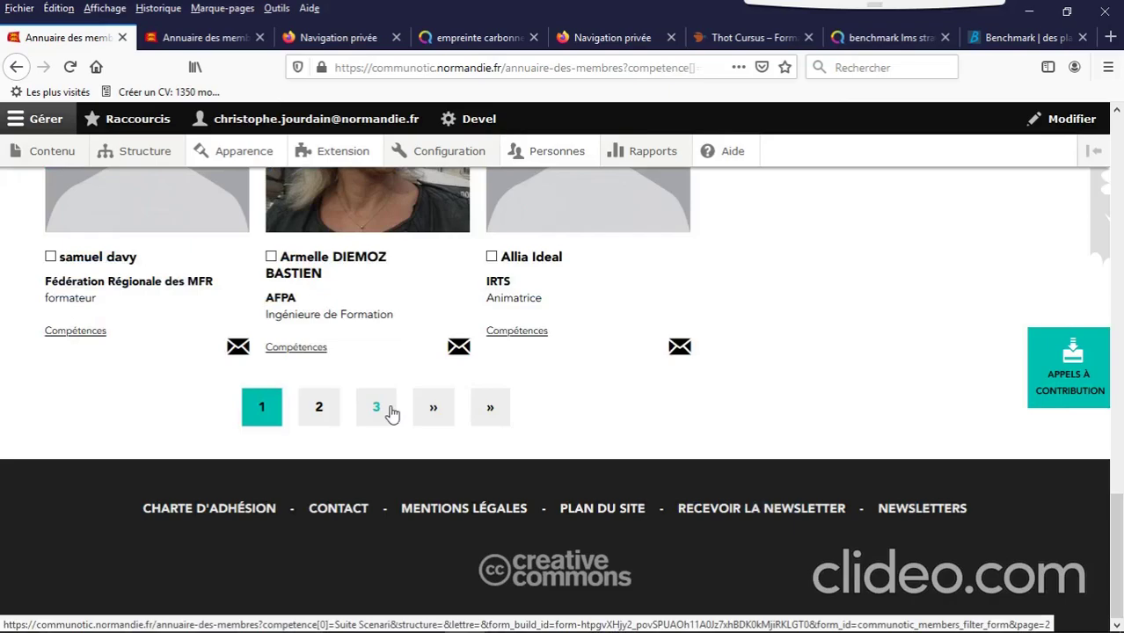
# Step: Tick four members on results page 3, then go to Appels à contribution
pyautogui.click(389, 410)
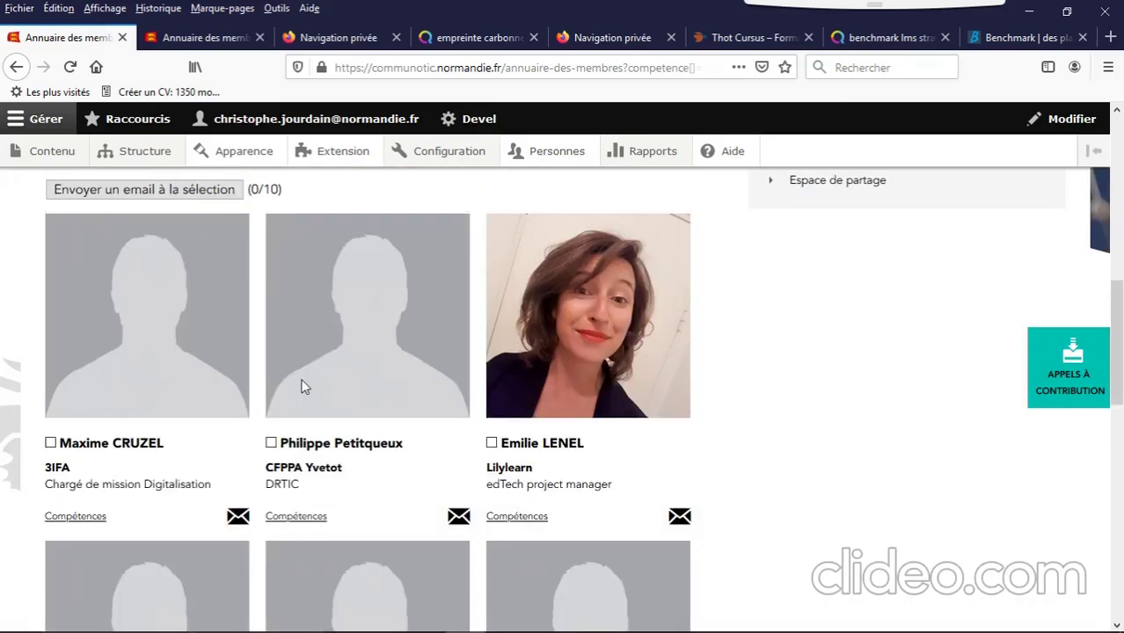
pyautogui.click(50, 443)
pyautogui.click(271, 442)
pyautogui.click(492, 442)
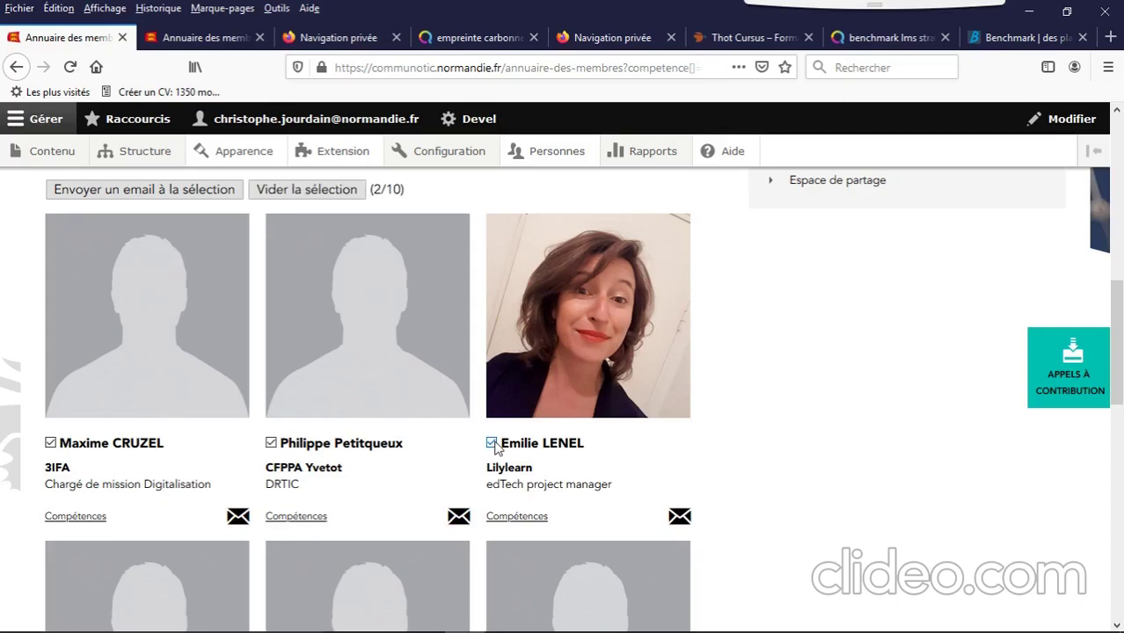
pyautogui.scroll(-3, 494, 449)
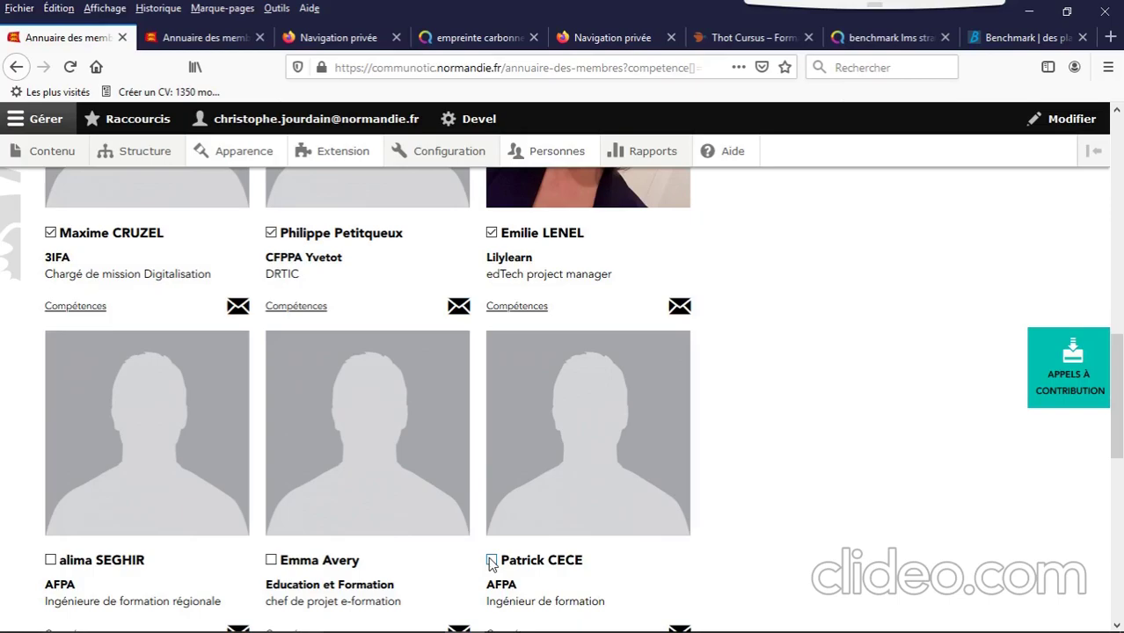
pyautogui.click(491, 560)
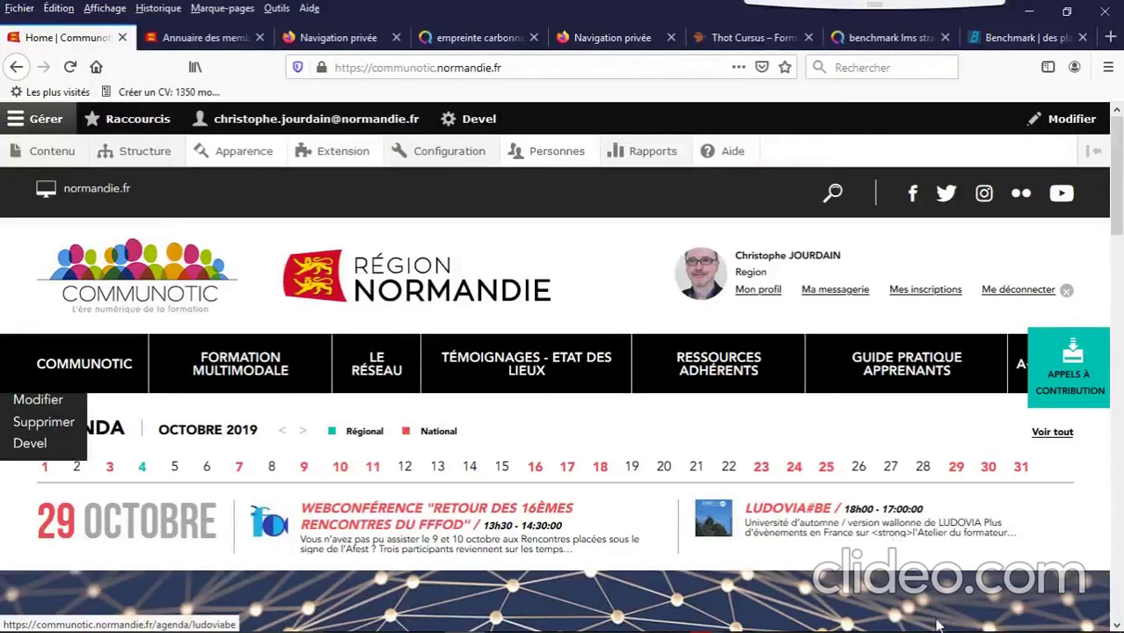
pyautogui.click(1068, 376)
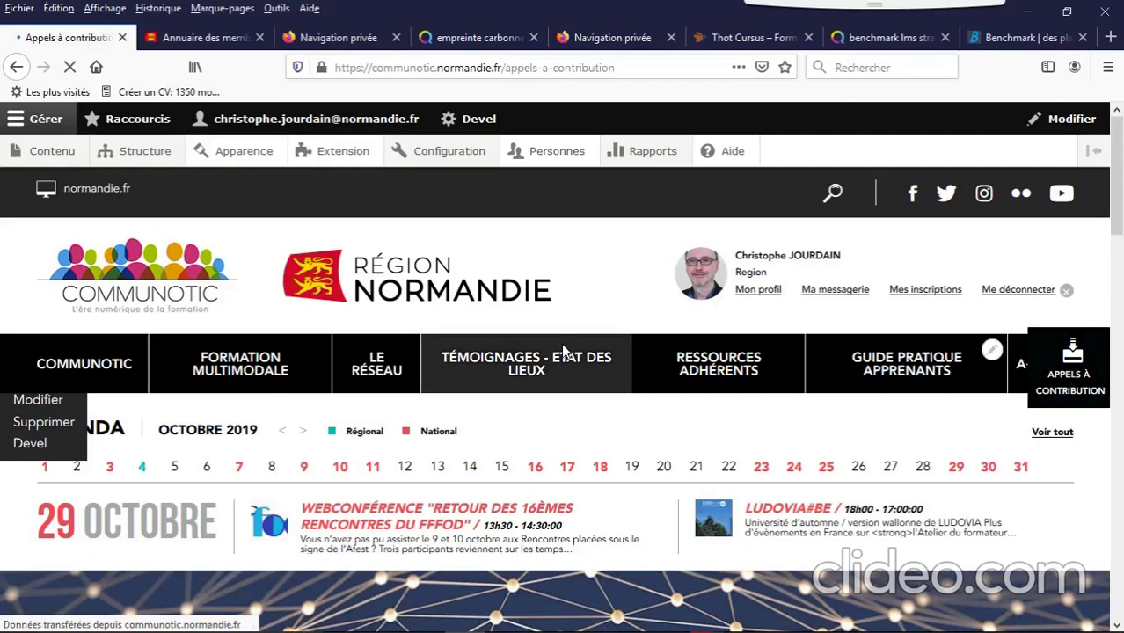
# Step: Scroll through the existing calls for contribution and return to the home page via the logo
pyautogui.scroll(-2, 519, 348)
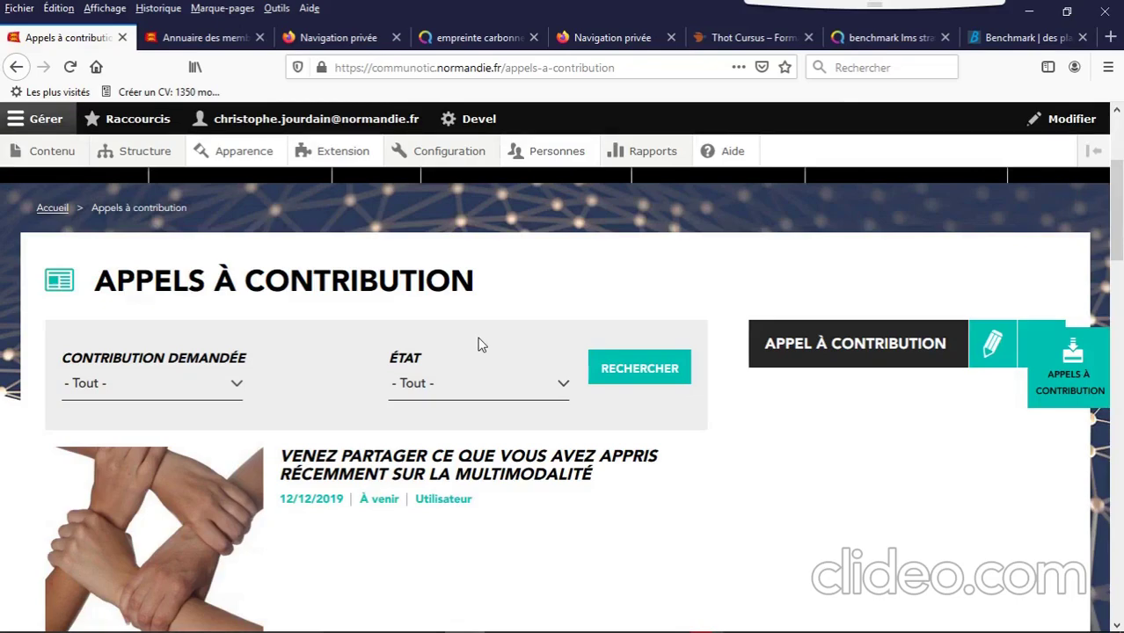
pyautogui.scroll(-2, 480, 345)
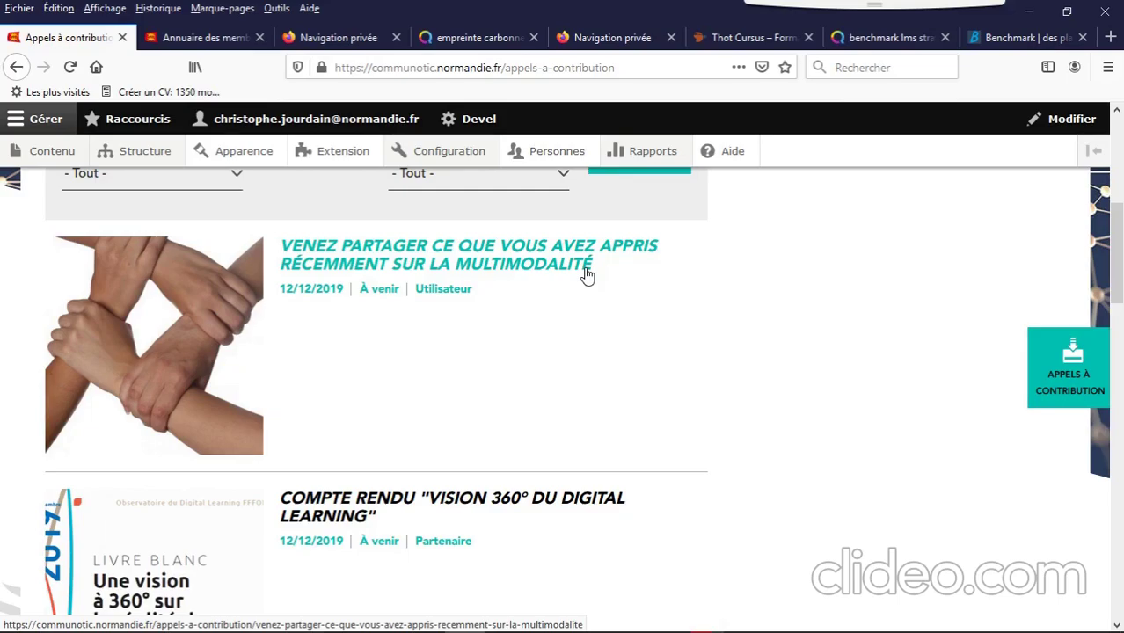
pyautogui.scroll(-3, 587, 275)
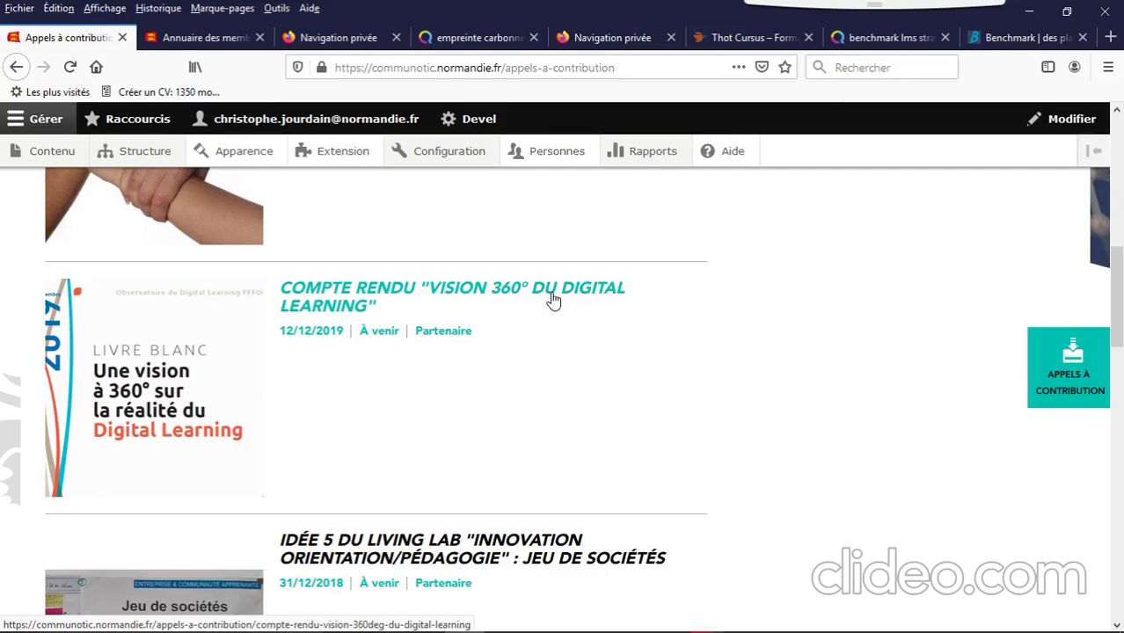
pyautogui.moveTo(1117, 291); pyautogui.dragTo(1101, 191)
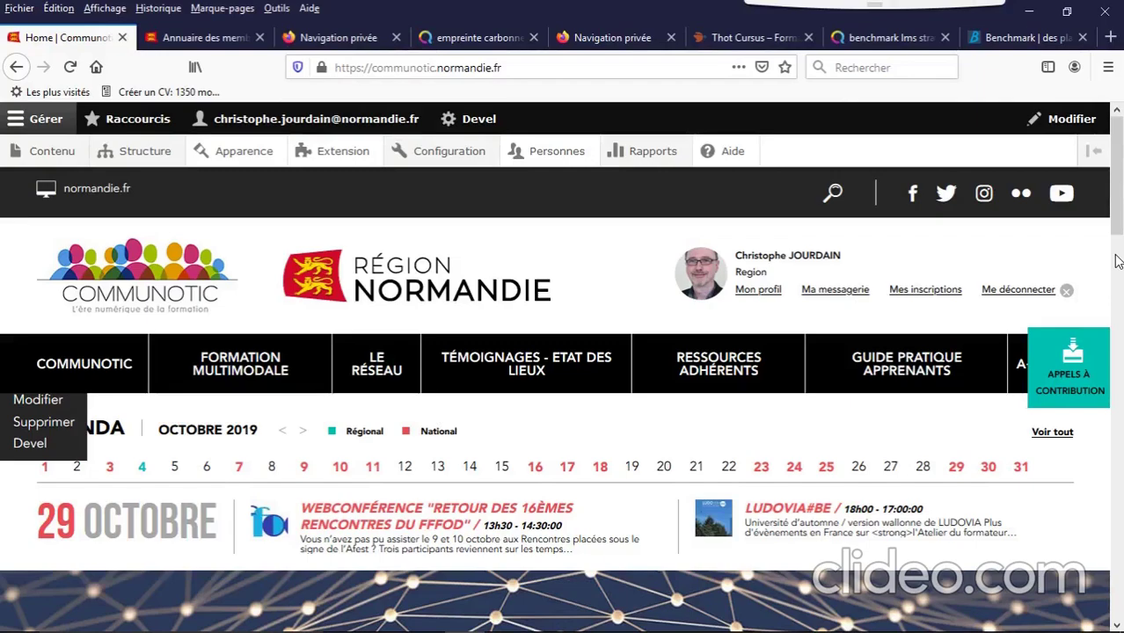
# Step: Fill the new call form: title 'Environnement et numérique', AdobeStock image, status À venir, type Partenaire
pyautogui.click(365, 369)
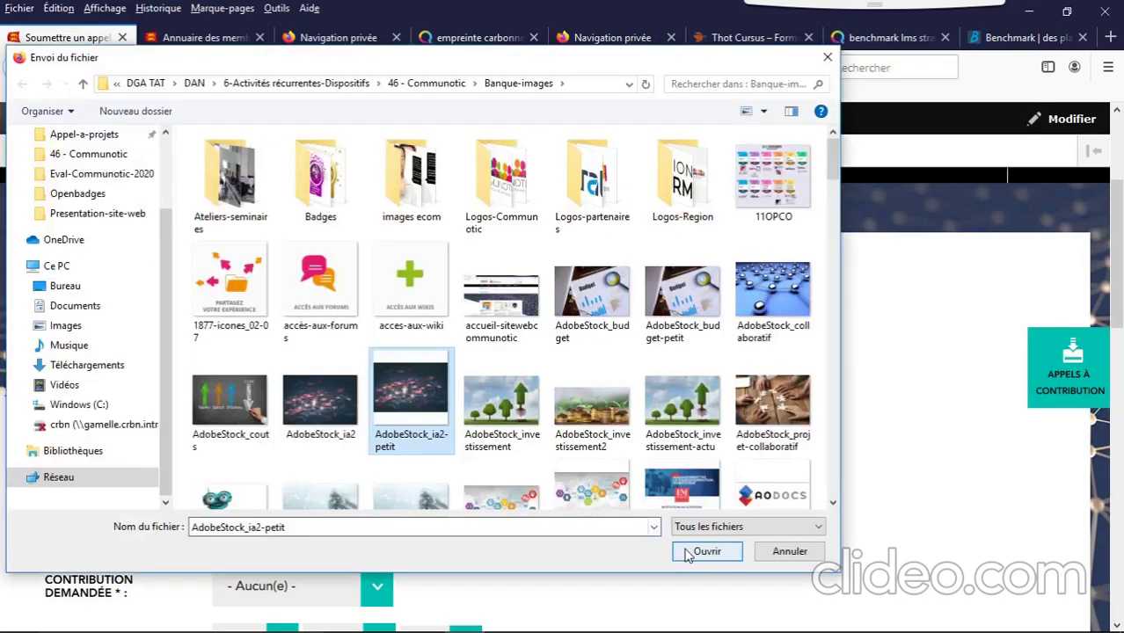
pyautogui.press('Escape')
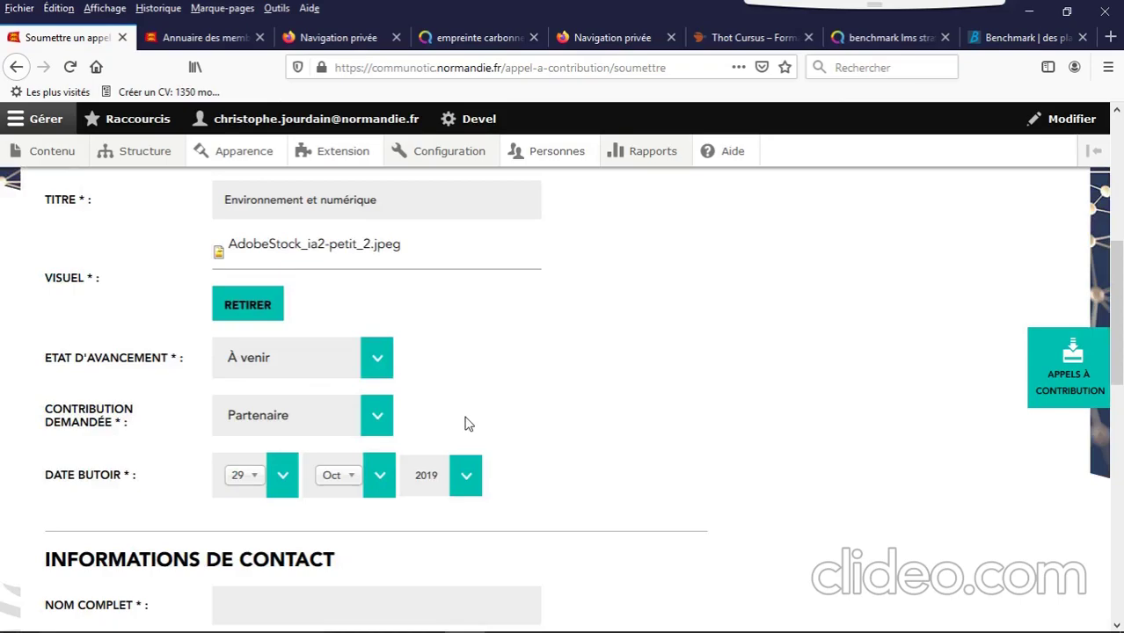
# Step: Change the call's Date butoir deadline to 15 Nov 2019
pyautogui.scroll(-2, 467, 424)
pyautogui.click(242, 264)
pyautogui.moveTo(300, 465); pyautogui.dragTo(307, 436)
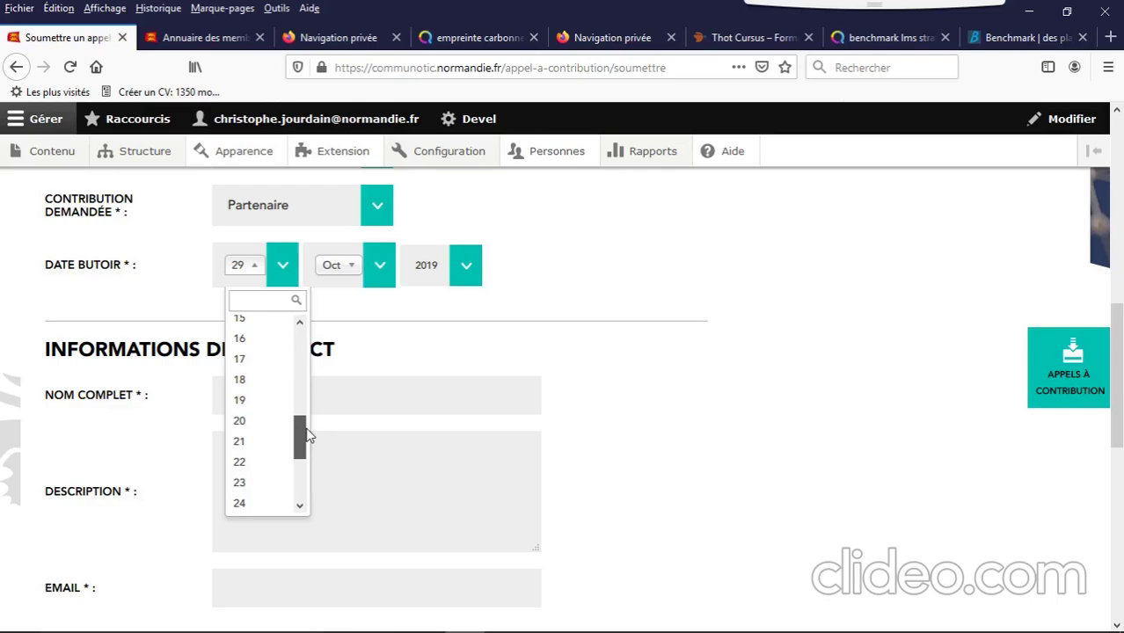
pyautogui.click(324, 387)
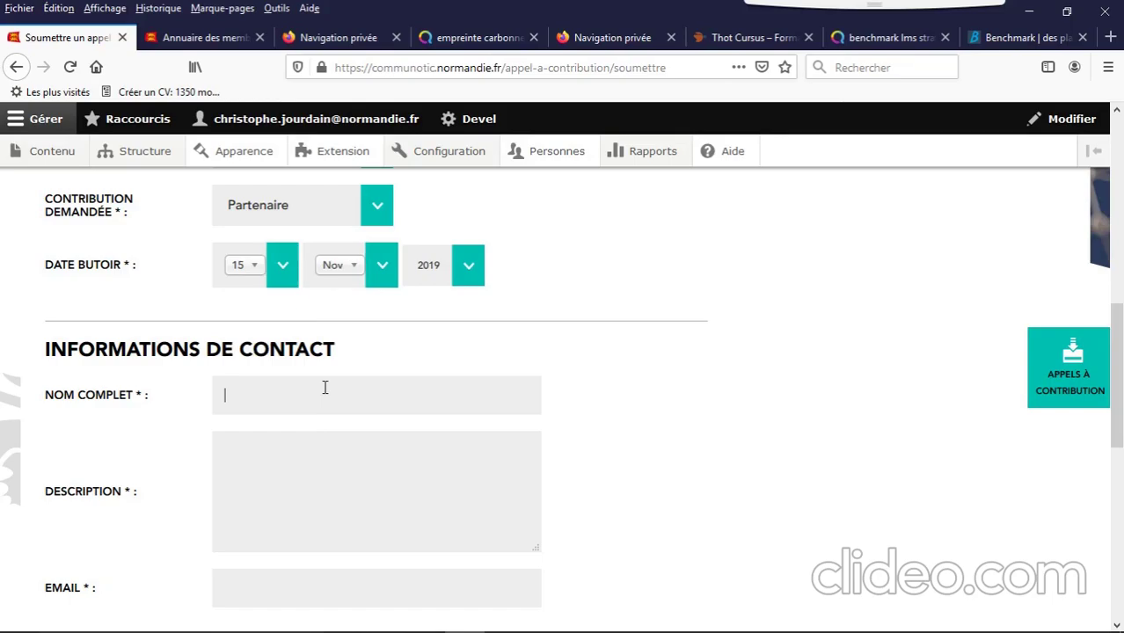
# Step: Enter the contact's full name, description 'Animateur Communotic' and the contact's e-mail address
pyautogui.click(279, 454)
pyautogui.write('Animateur Communotic')
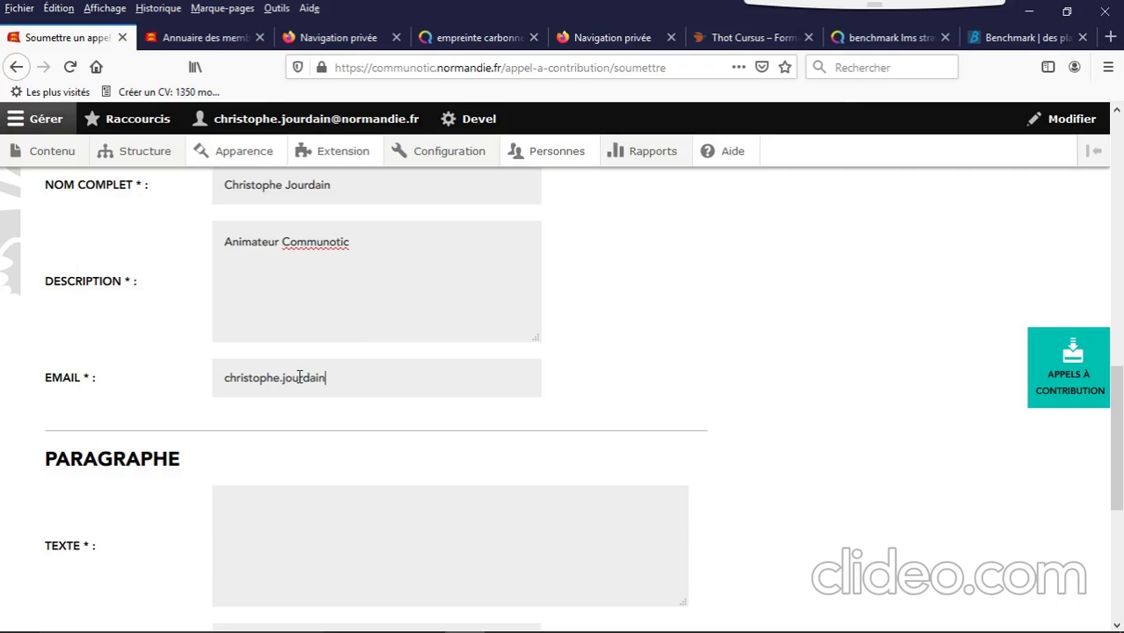
pyautogui.write('@normandie.fr')
pyautogui.scroll(-3, 322, 356)
pyautogui.click(316, 329)
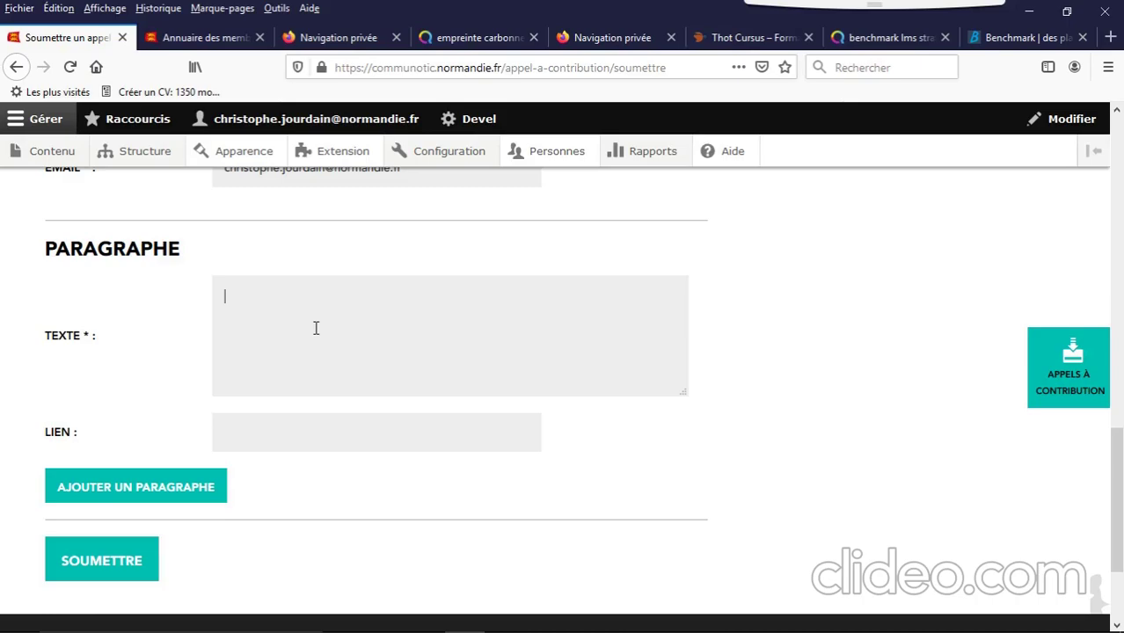
# Step: Paste the paragraph on digital training's ecological footprint into Texte and submit the call
pyautogui.write("Dans le cadre du questionnement que nous avons actuellement sur  l'environnement et le numérique, nous cherchons à avoir une réflexion plus poussée sur l'empreinte écologique de la formation digitale. Pour cela, nous y associons des personnes de la direction Environnement de la Région et souhaitons faire contribuer des membres Communotic.")
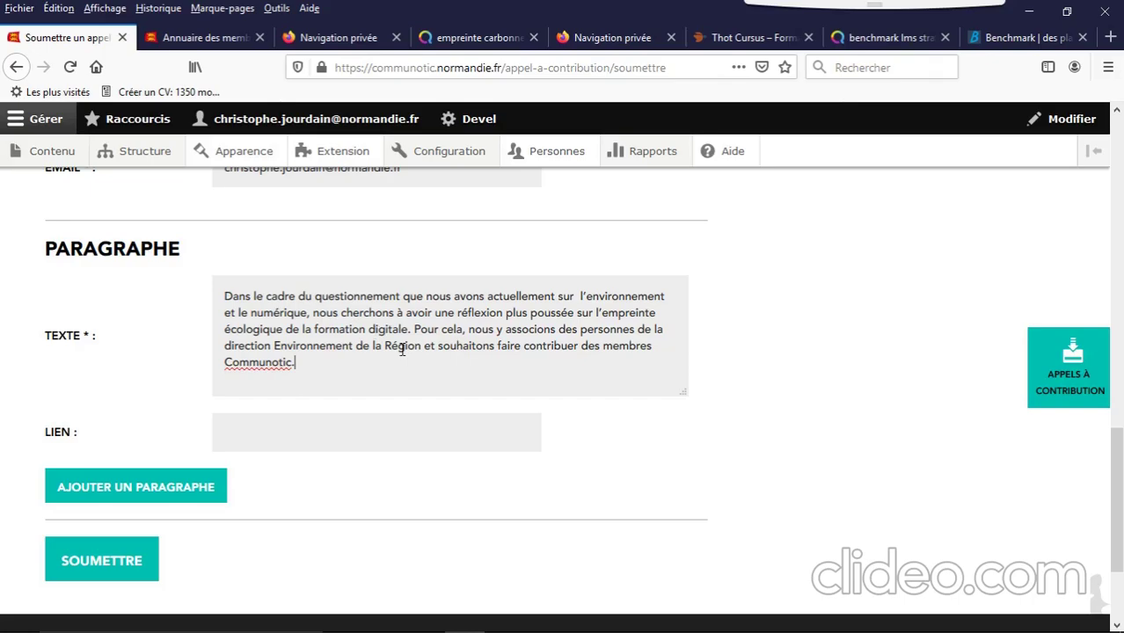
pyautogui.scroll(-3, 384, 401)
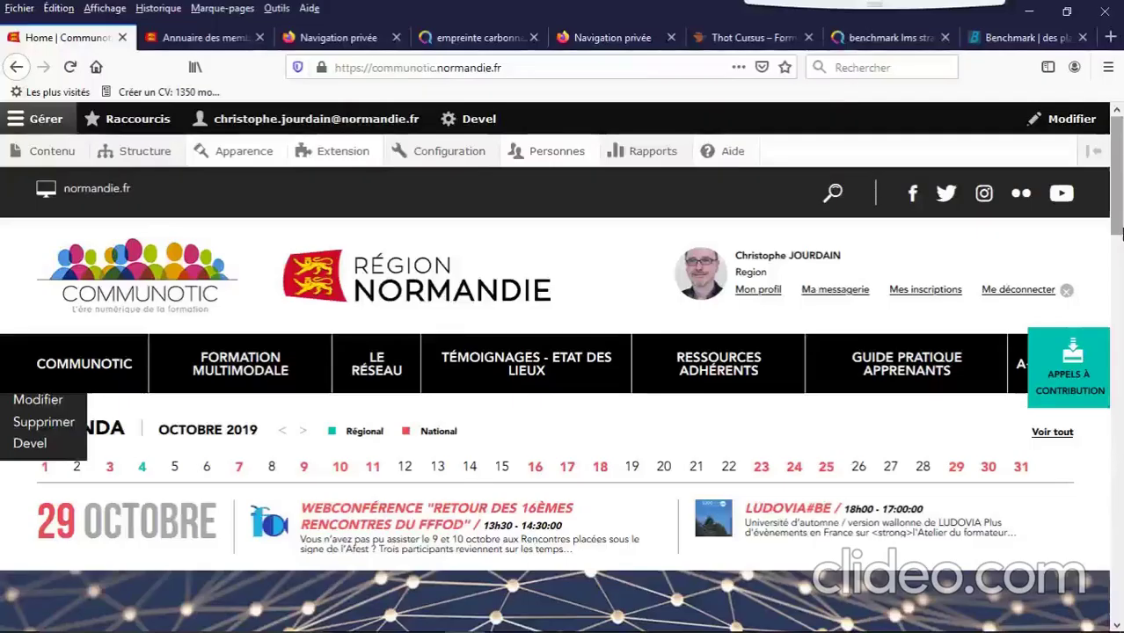
# Step: Open the Environnement et numérique call from the calls-for-contribution list and begin a 'Contribution' mail to its author
pyautogui.click(1073, 378)
pyautogui.scroll(-1, 528, 362)
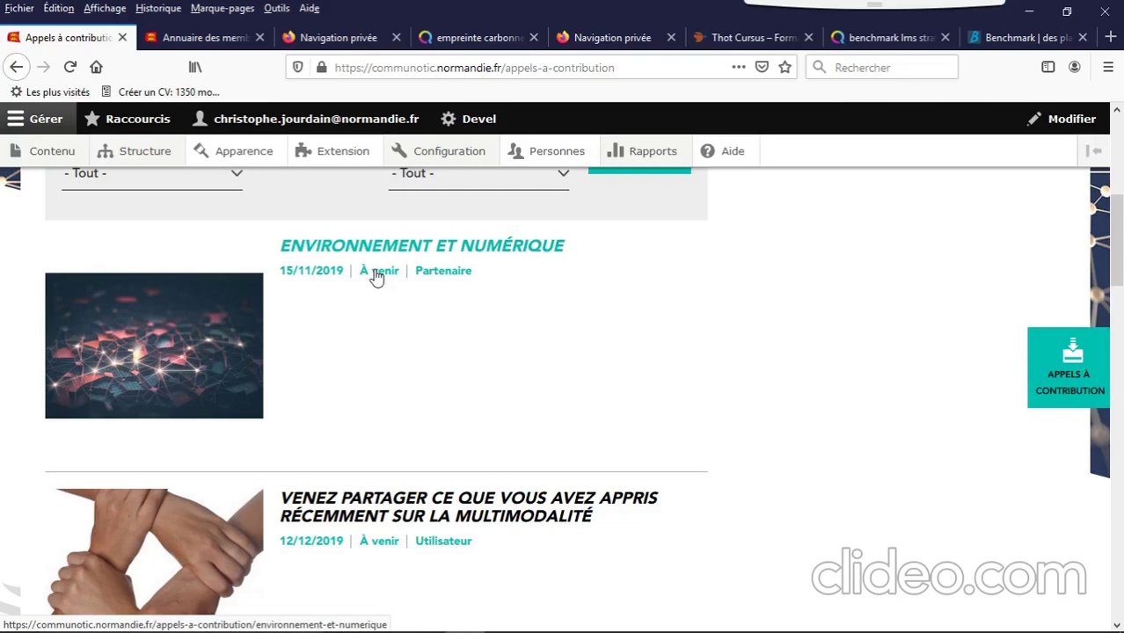
pyautogui.click(377, 276)
pyautogui.scroll(-5, 54, 541)
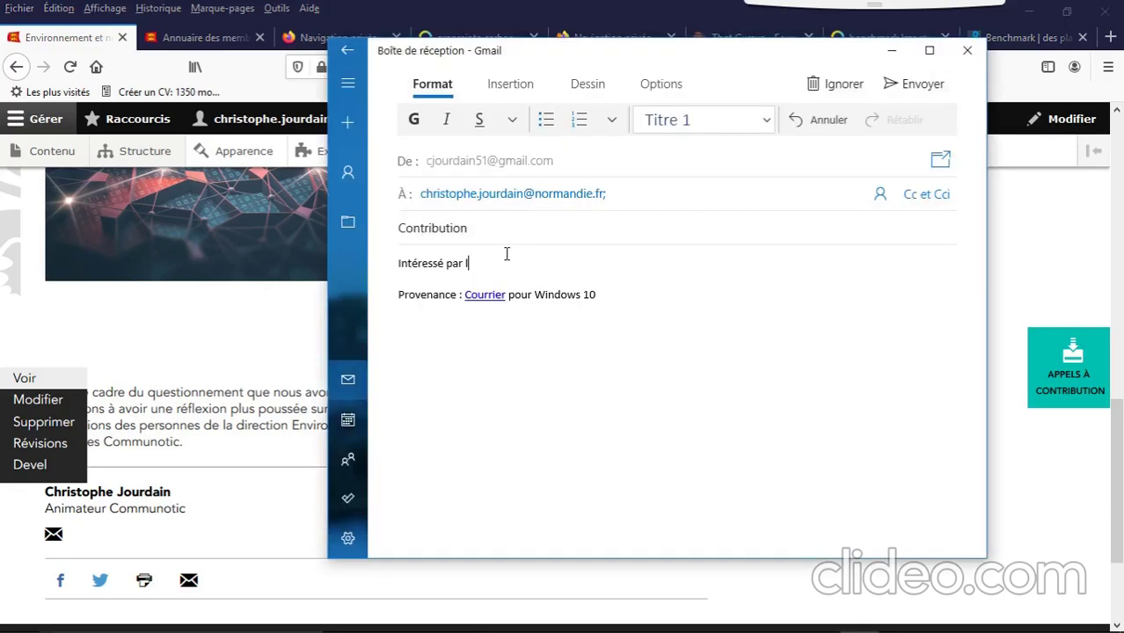
pyautogui.write('ar la')
# Step: Fix the mistyped letter and continue the message body with 'e groupe c'
pyautogui.press('BackSpace')
pyautogui.write('e groupe c')
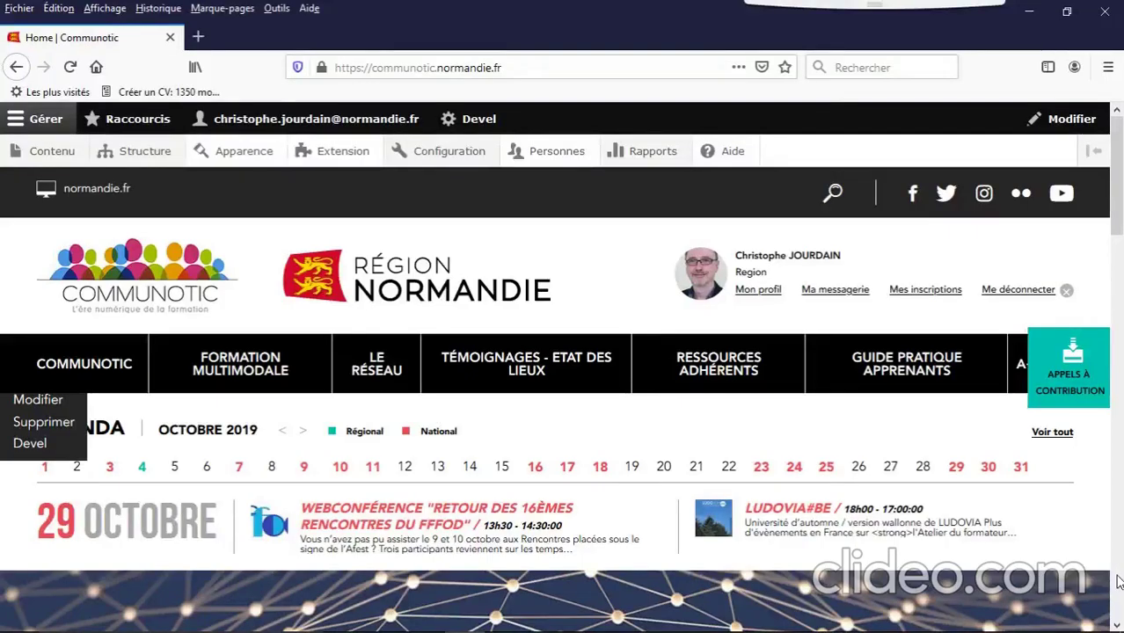
# Step: Open the content proposal form from Le réseau and choose Témoignage as the content type
pyautogui.click(377, 377)
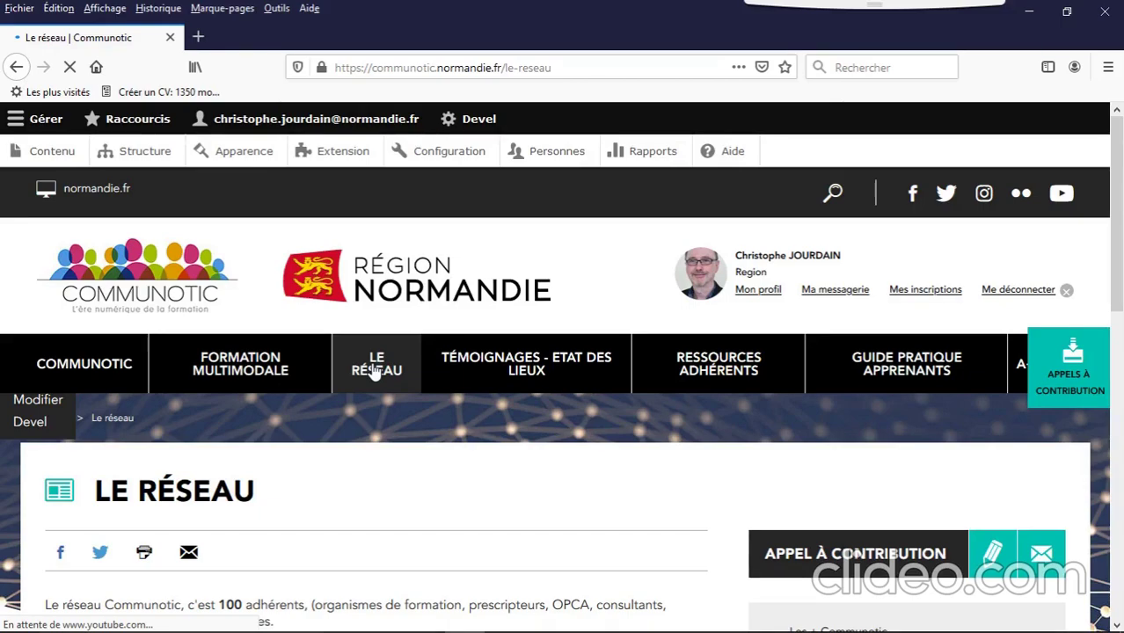
pyautogui.scroll(-3, 769, 362)
pyautogui.click(769, 359)
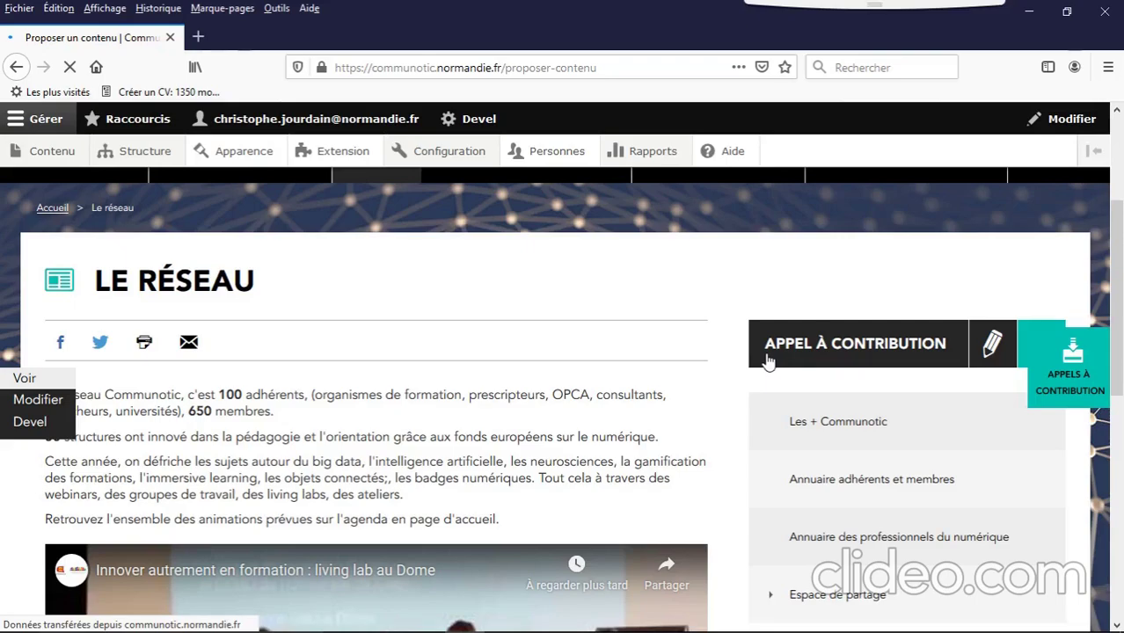
pyautogui.click(343, 376)
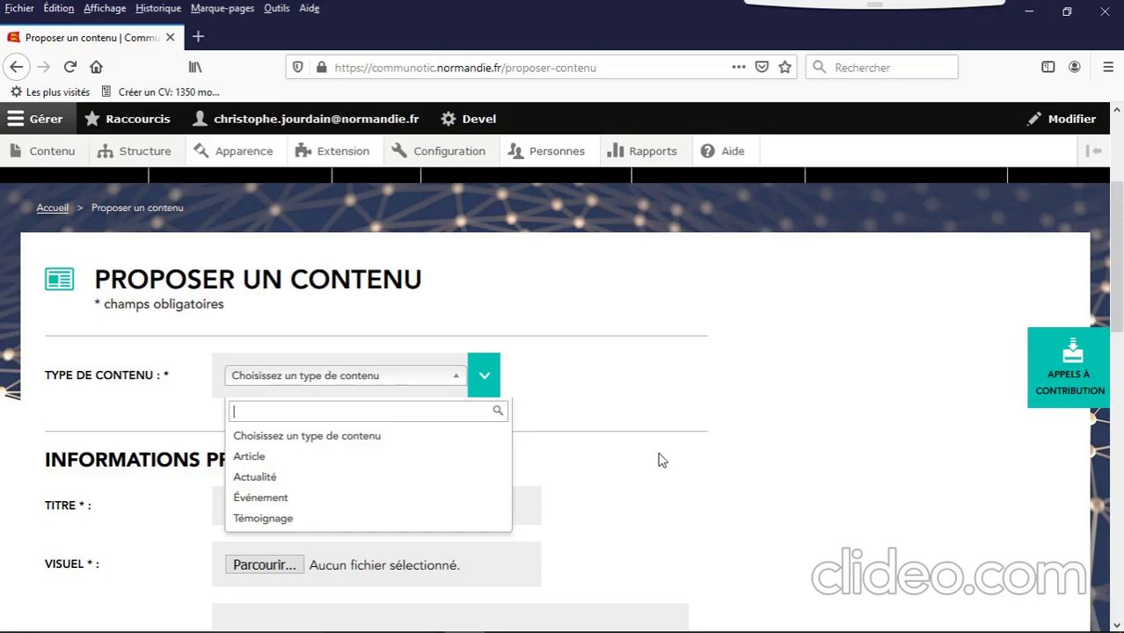
pyautogui.click(333, 519)
# Step: Review the rest of the form, then go to the Ressources adhérents page
pyautogui.scroll(-10, 748, 482)
pyautogui.scroll(-1, 748, 486)
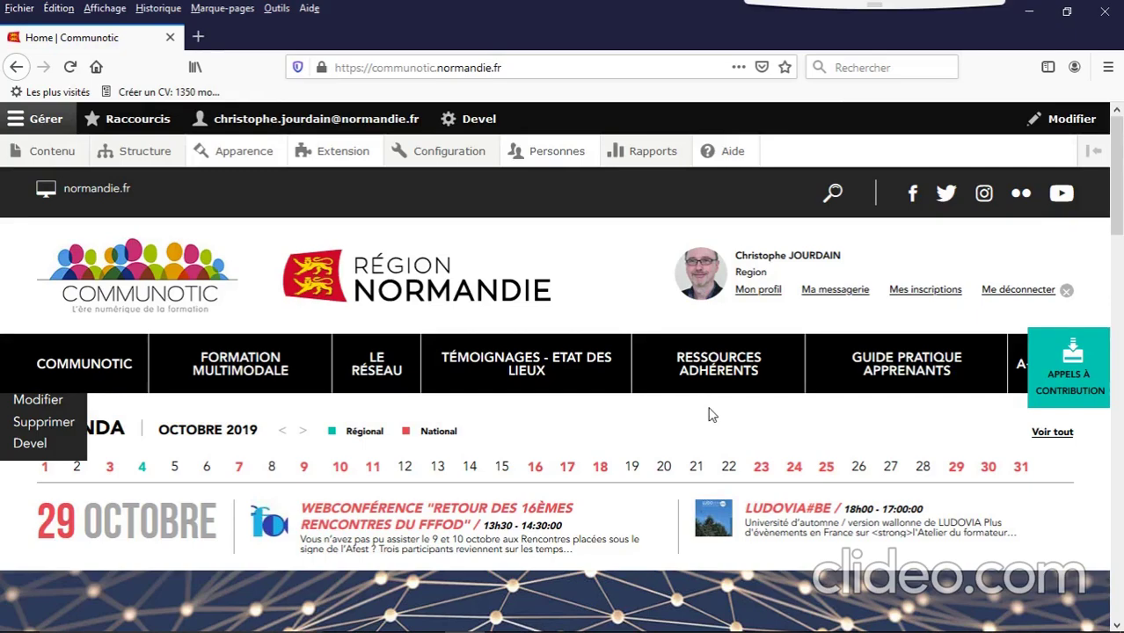
pyautogui.click(718, 363)
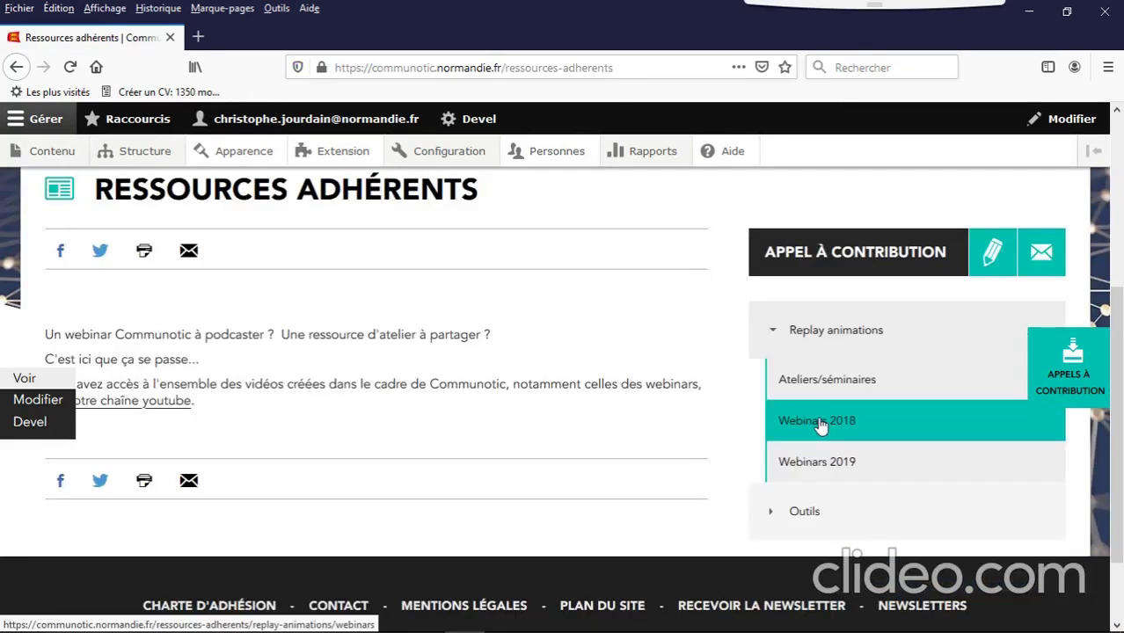